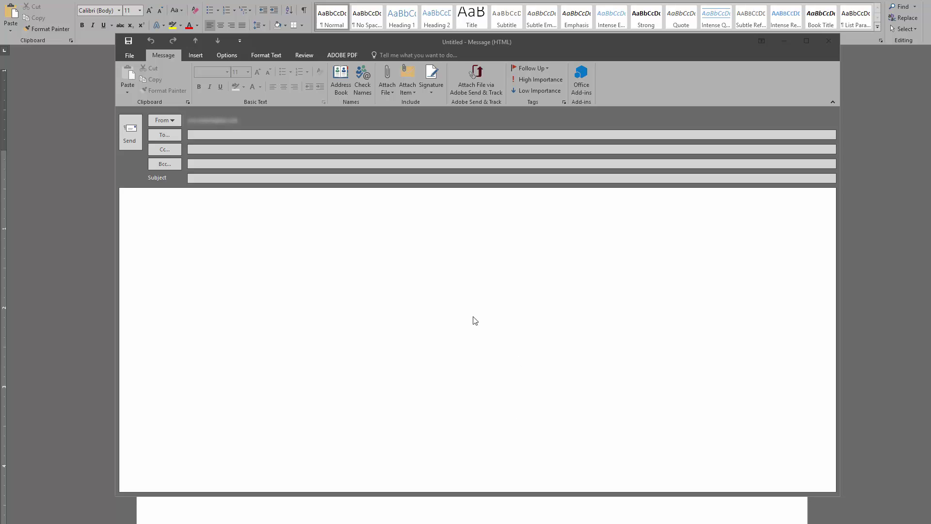
# Step: Shift the new message window slightly left and enlarge it from its bottom-right corner
pyautogui.moveTo(508, 52); pyautogui.dragTo(494, 48)
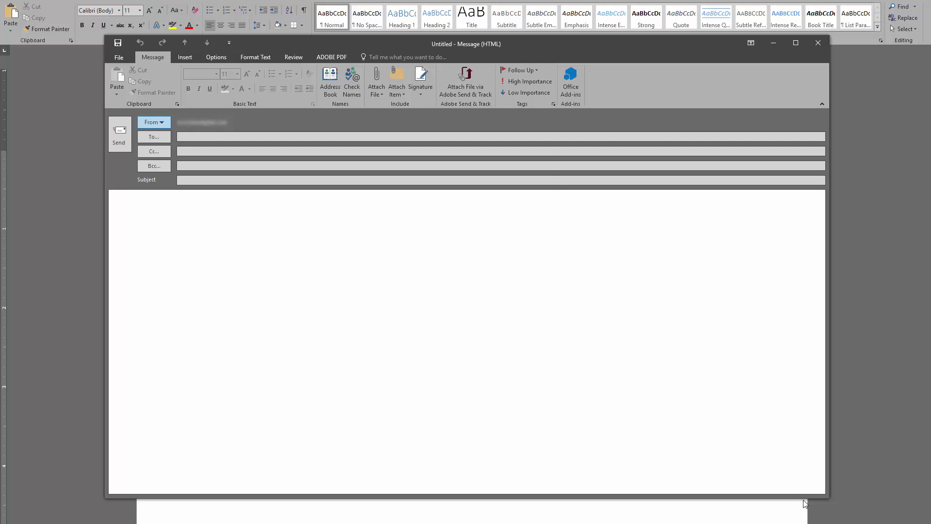
pyautogui.moveTo(828, 497); pyautogui.dragTo(839, 505)
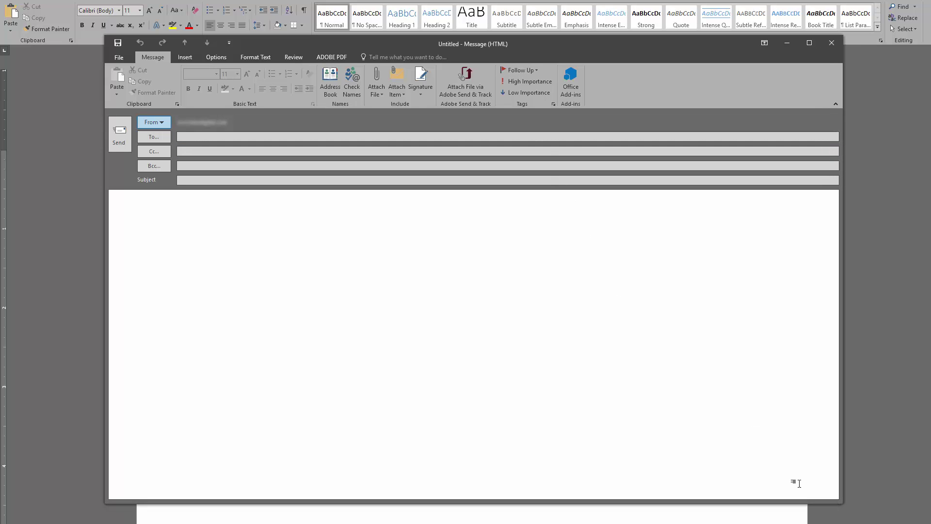
# Step: Type 'problemsss' in the message body and replace it with the suggestion 'Problems'
pyautogui.click(220, 224)
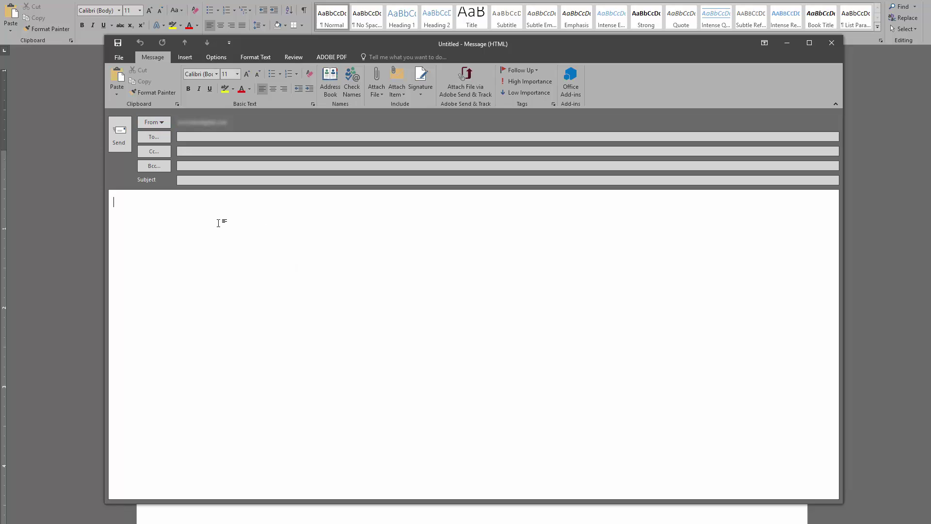
pyautogui.press('Return')
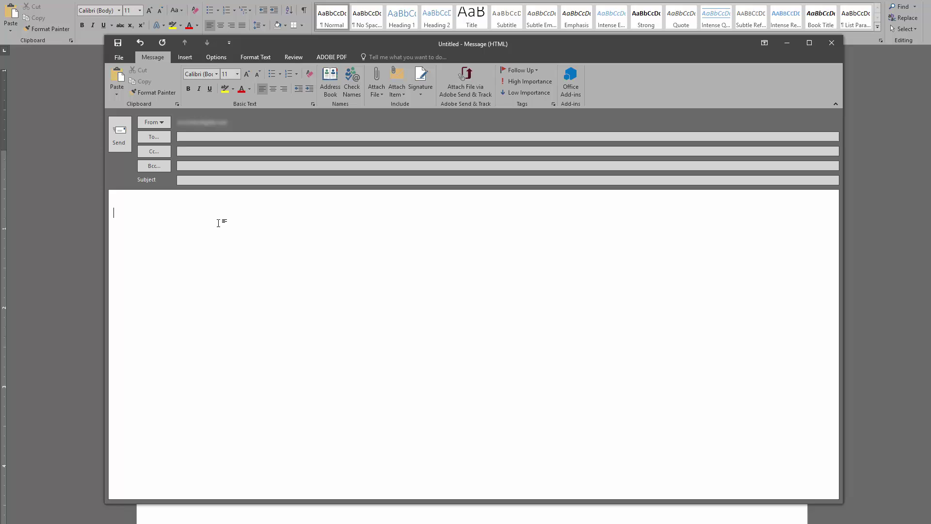
pyautogui.write('problemsss')
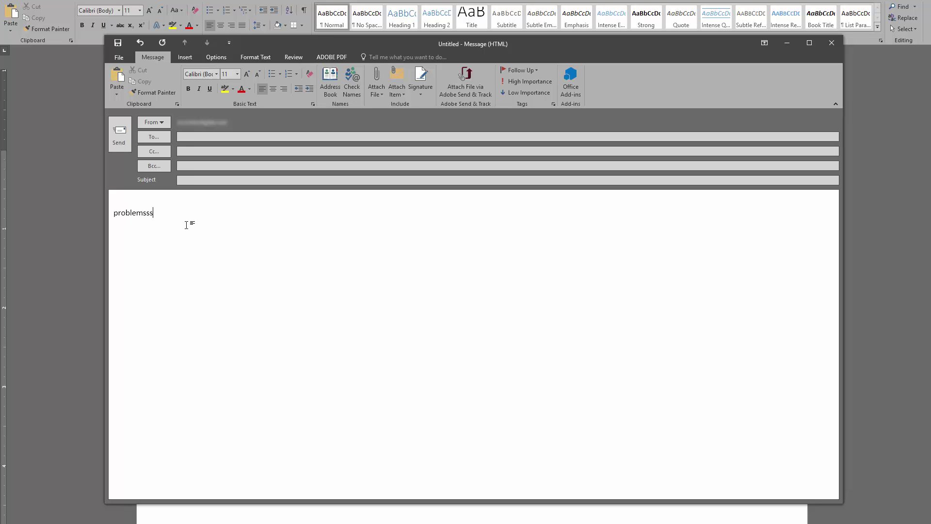
pyautogui.press('Return')
pyautogui.rightClick(132, 216)
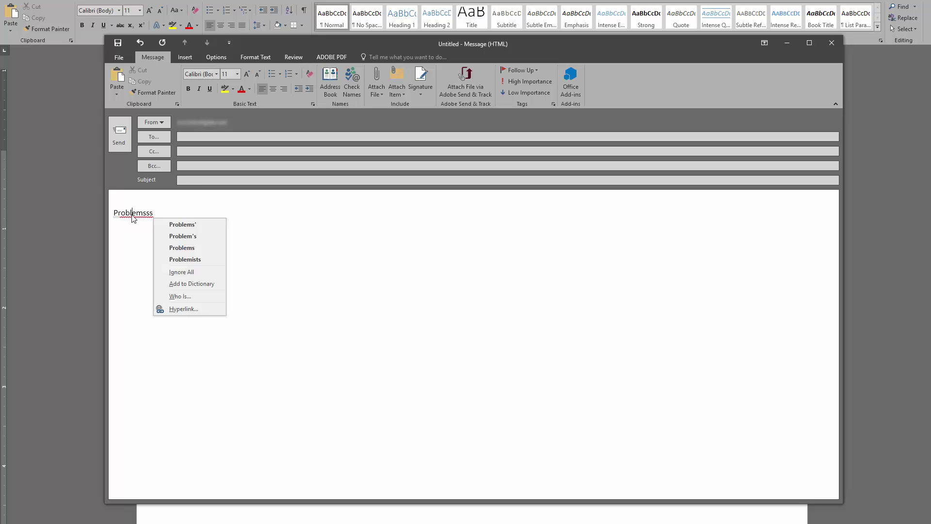
pyautogui.click(181, 247)
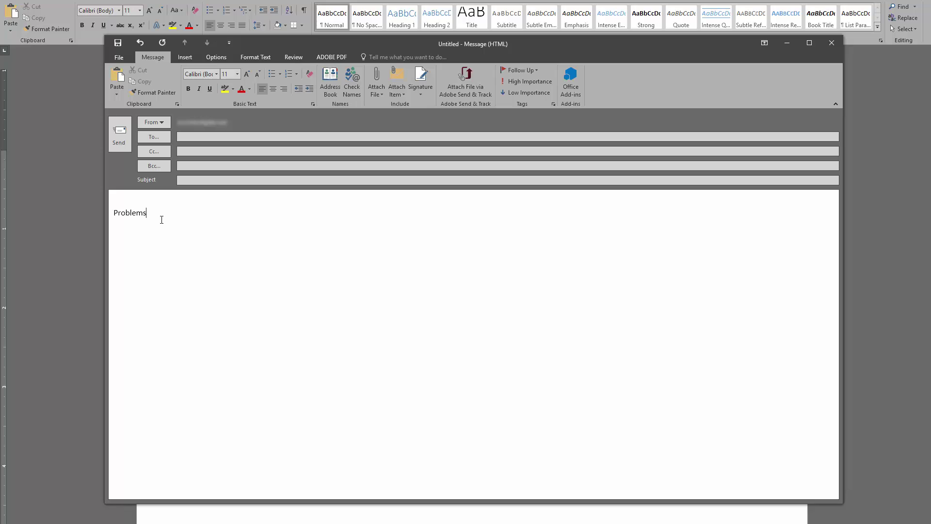
# Step: Add a new line and run an F7 spell check, confirming it completes with nothing flagged
pyautogui.press('Return')
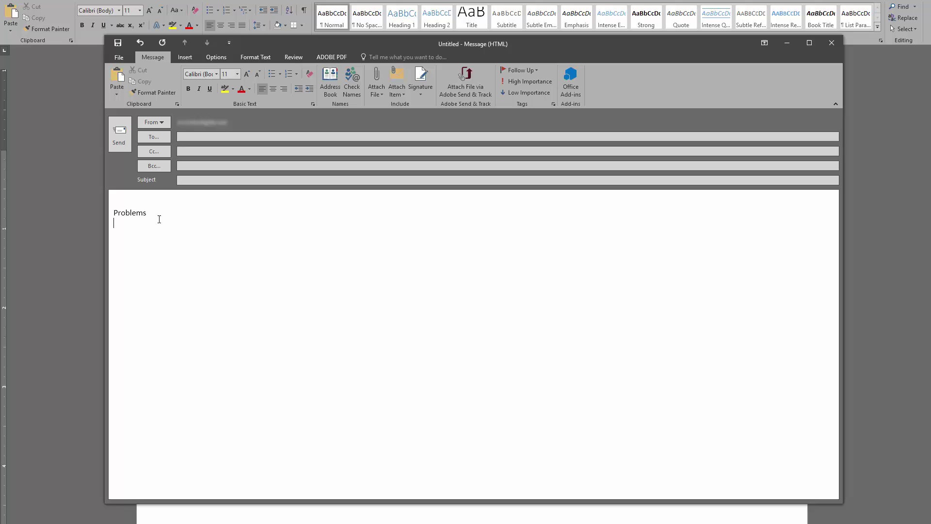
pyautogui.press('F7')
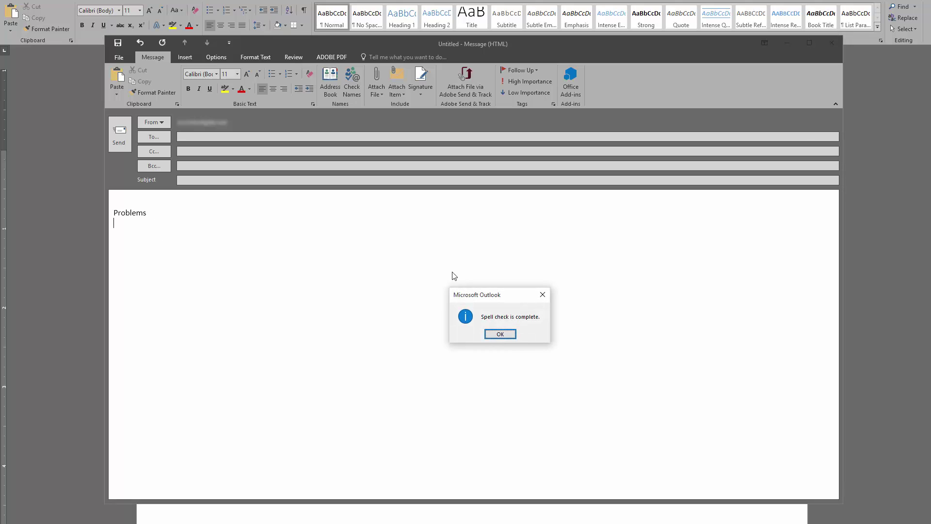
pyautogui.click(497, 334)
# Step: Type 'problemsmss' under Problems, check its suggestions without choosing any, and run an F7 spell check
pyautogui.press('Return')
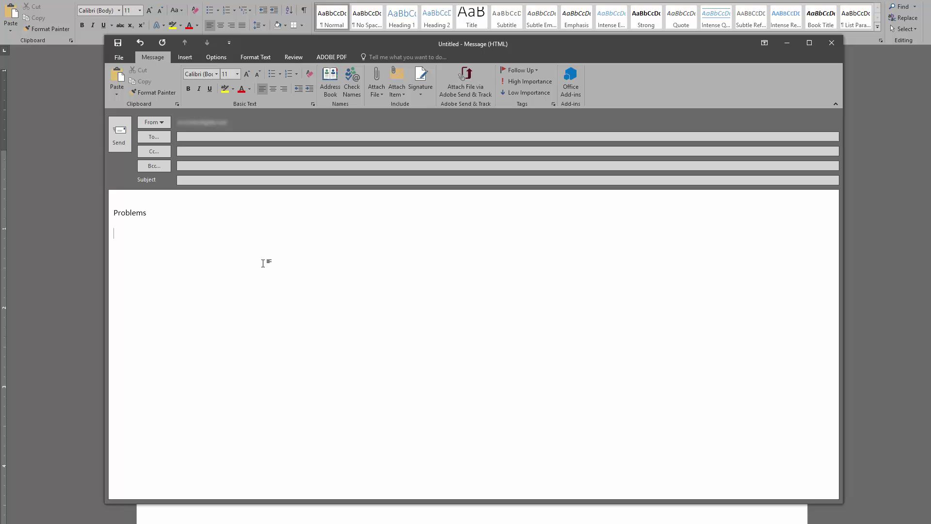
pyautogui.write('p')
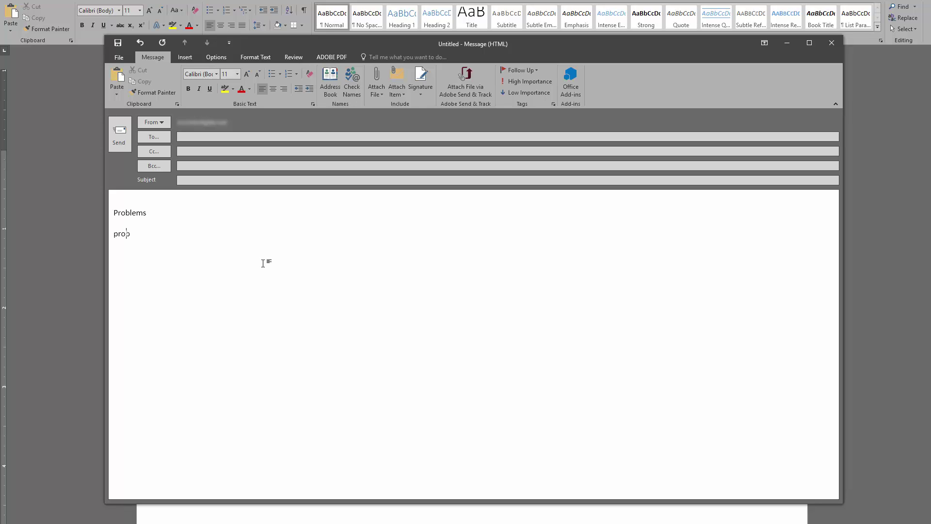
pyautogui.write('roblemsmss')
pyautogui.press('Return')
pyautogui.press('Return')
pyautogui.rightClick(136, 232)
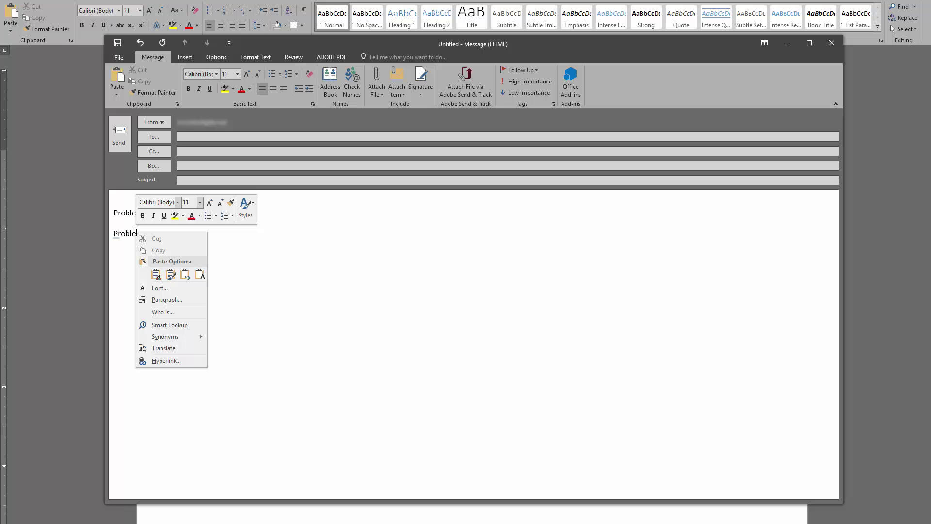
pyautogui.click(277, 321)
pyautogui.press('F7')
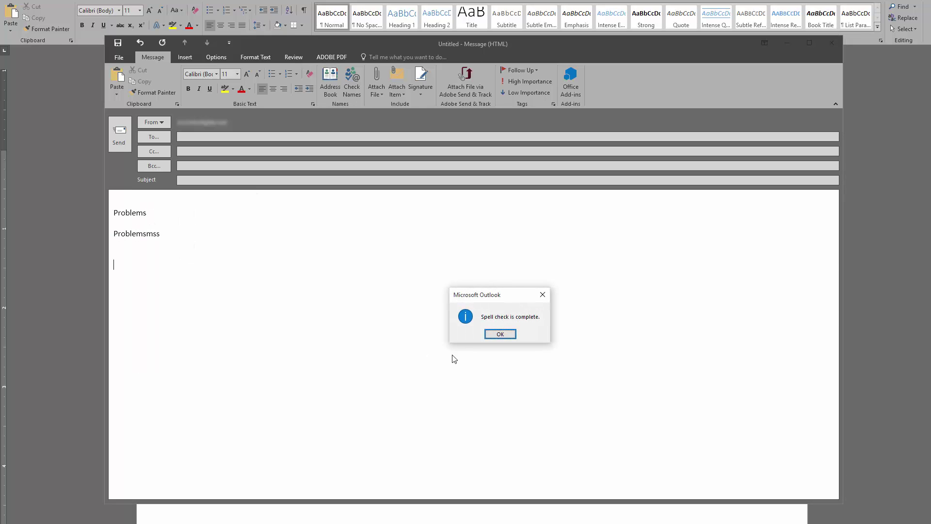
# Step: Close Outlook's spell check notice and type 'problemss' on the first line of the Word document
pyautogui.click(500, 334)
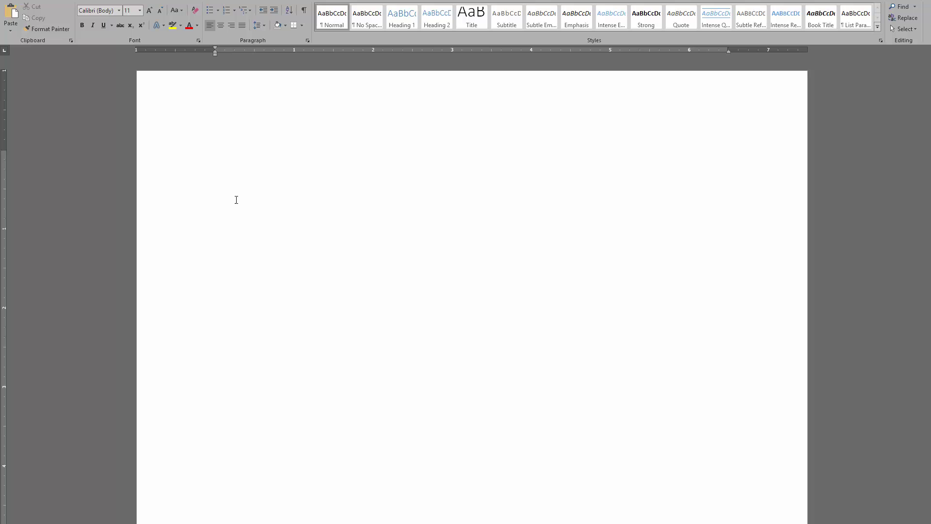
pyautogui.write('problemss')
pyautogui.press('Return')
pyautogui.click(192, 163)
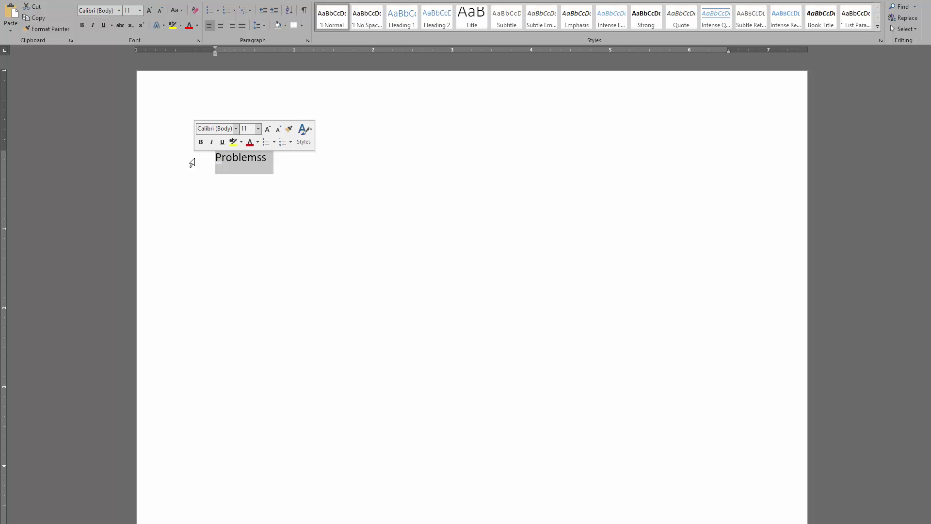
pyautogui.moveTo(277, 156); pyautogui.dragTo(184, 160)
pyautogui.click(254, 202)
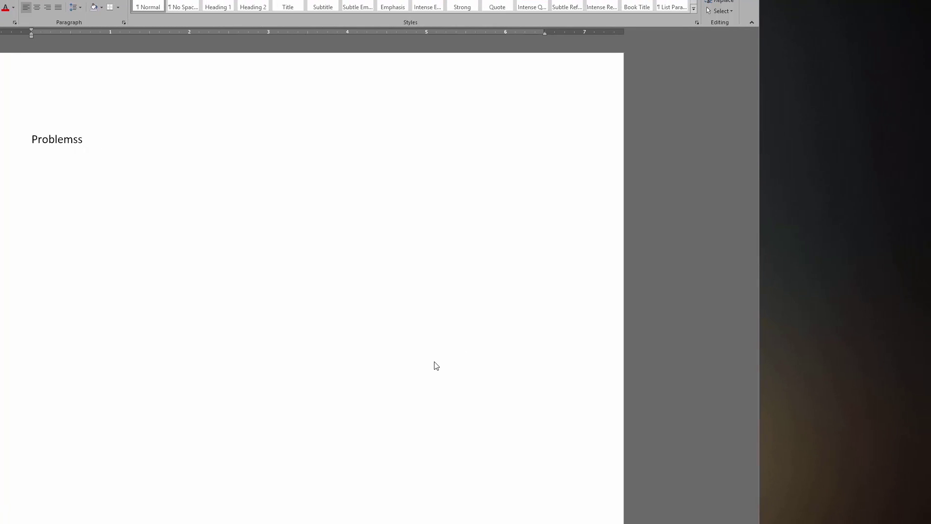
# Step: Choose AFR Afrikaans as the keyboard input language from the Win+Space switcher
pyautogui.press('super+space')
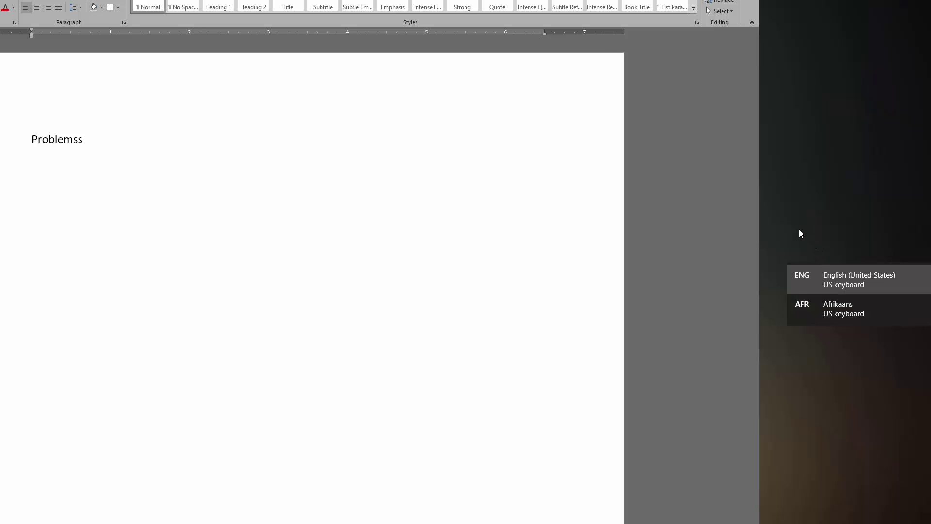
pyautogui.click(785, 203)
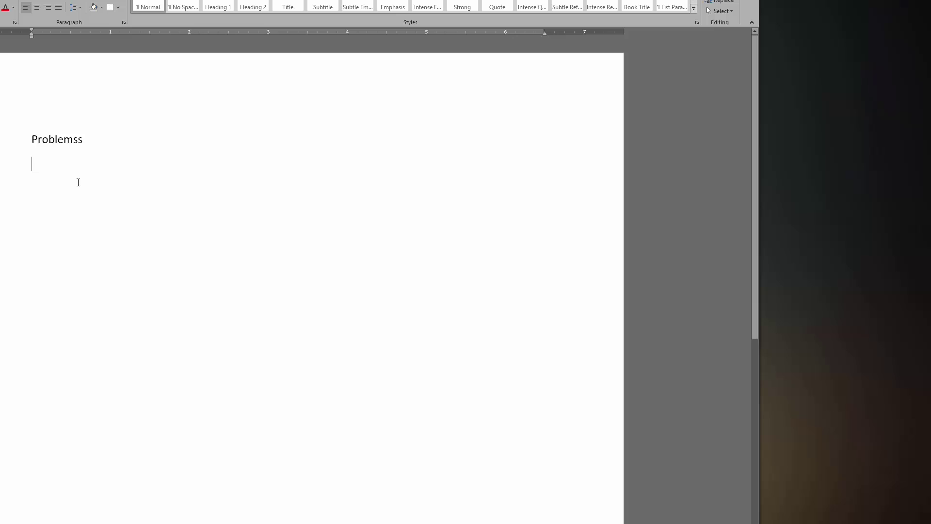
# Step: Type 'problkmsd' on a second line and change it to 'Problems' with the F7 spelling check
pyautogui.click(316, 316)
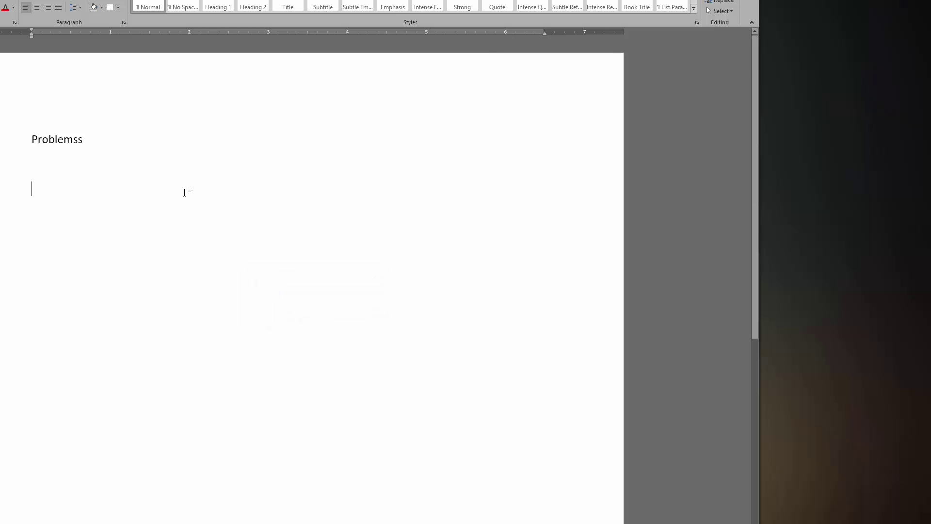
pyautogui.write('problkmsd')
pyautogui.press('Return')
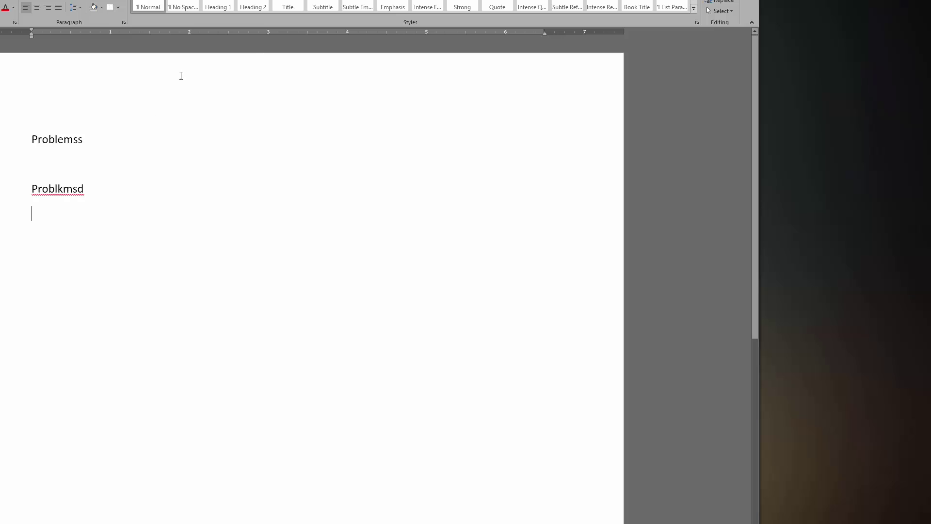
pyautogui.hotkey('ctrl', 'Home')
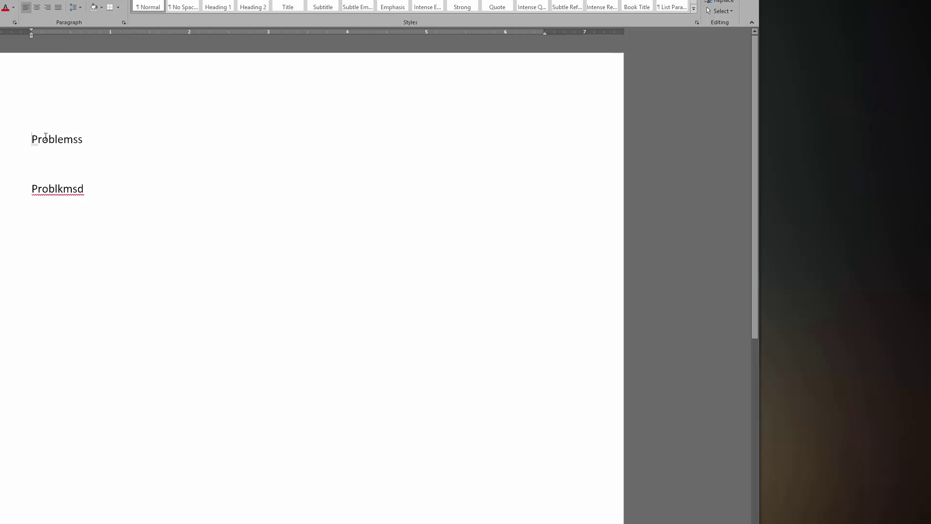
pyautogui.press('F7')
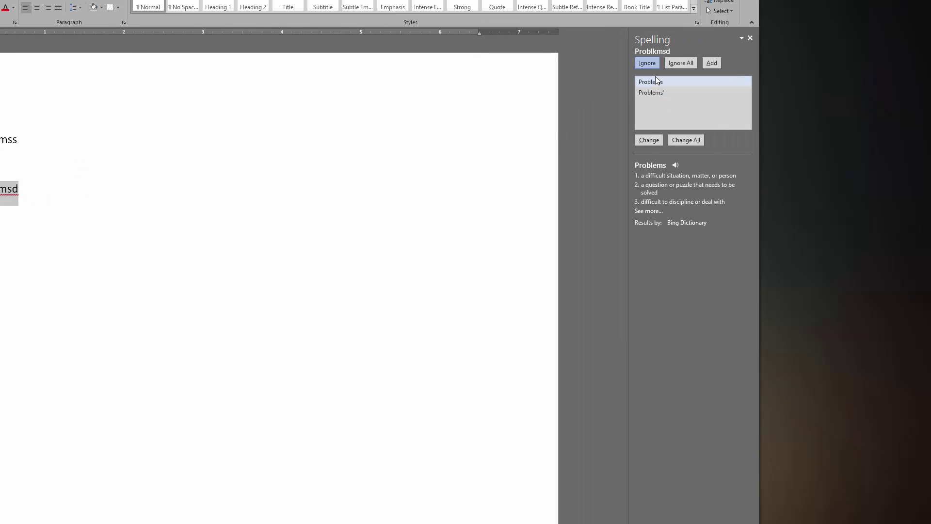
pyautogui.click(648, 139)
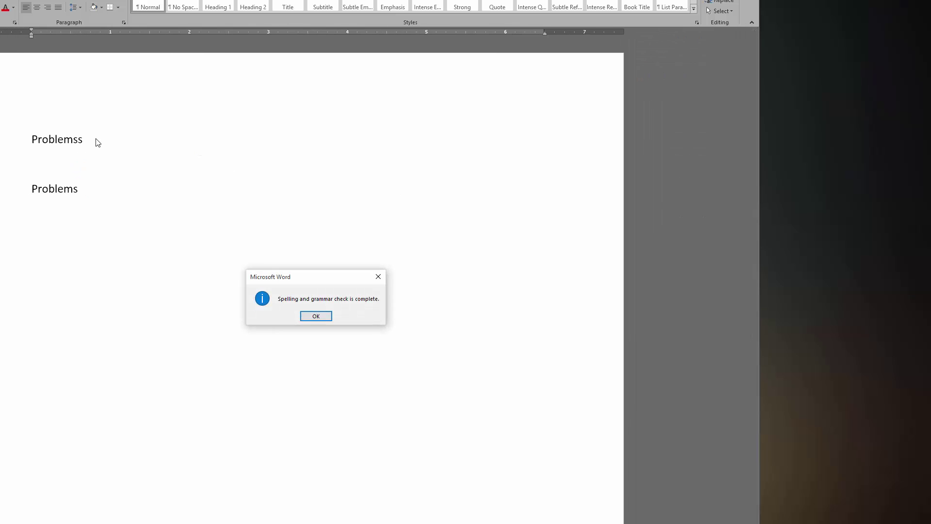
pyautogui.click(316, 315)
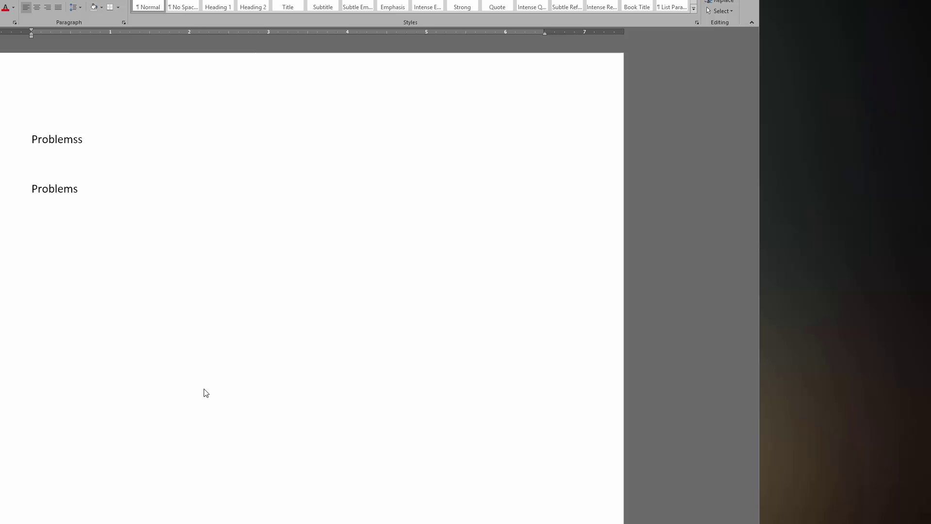
# Step: Switch input back to ENG English and add an 's' to make the second line 'Problemss'
pyautogui.press('super+space')
pyautogui.press('super+space')
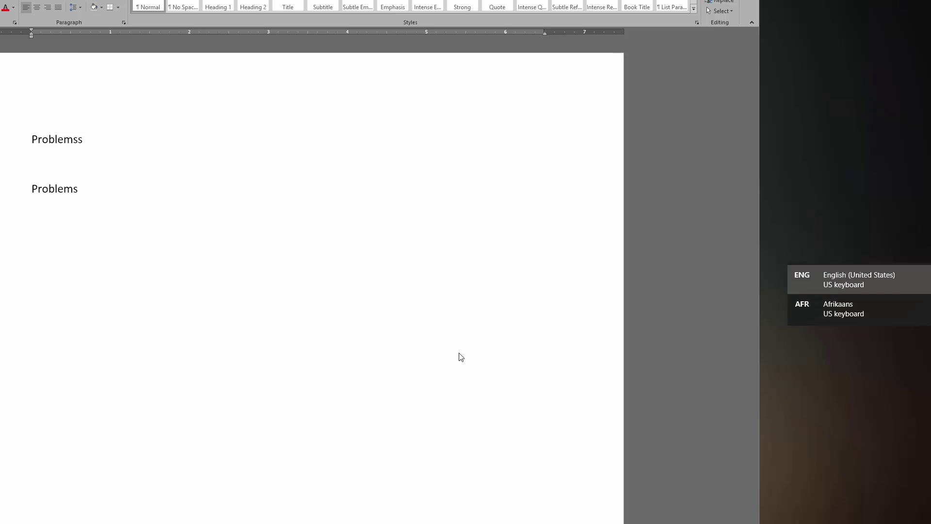
pyautogui.press('super+space')
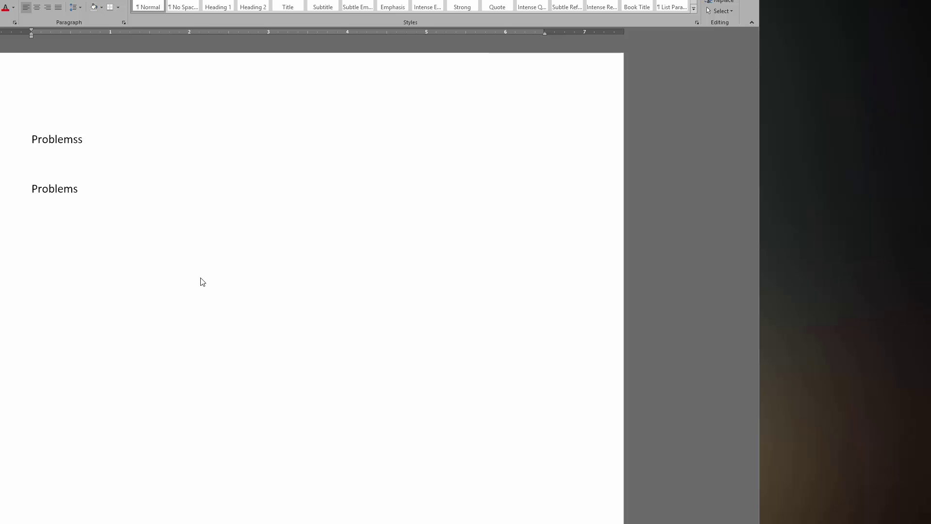
pyautogui.click(97, 191)
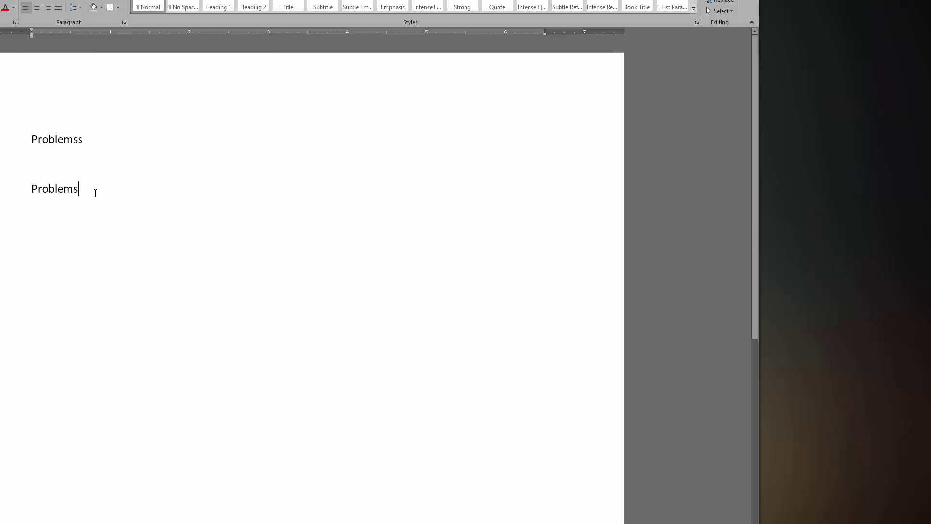
pyautogui.write('s')
pyautogui.press('Return')
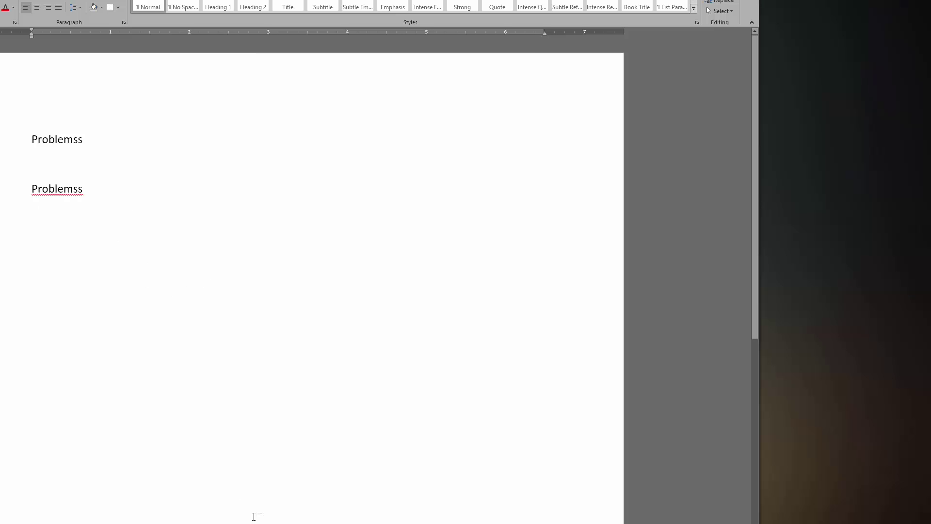